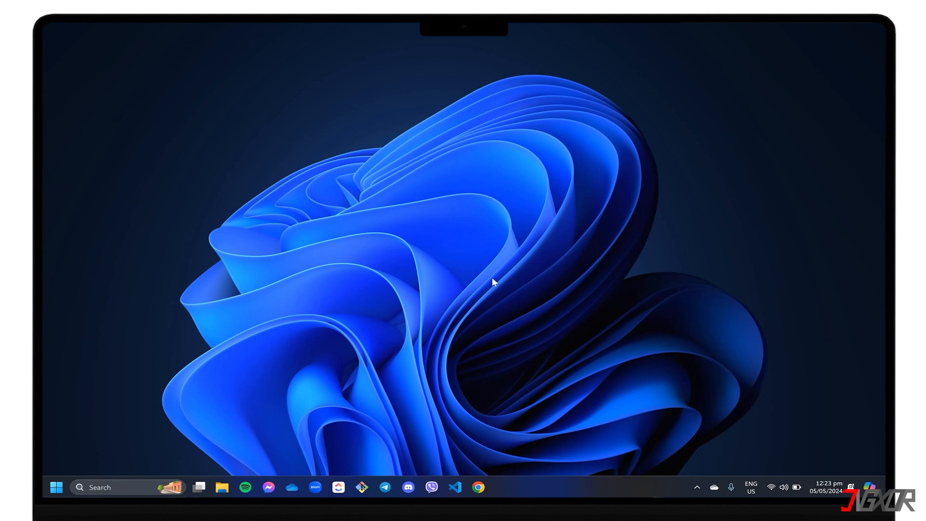
Open Word and create a new blank document.
key(super)
text(word)
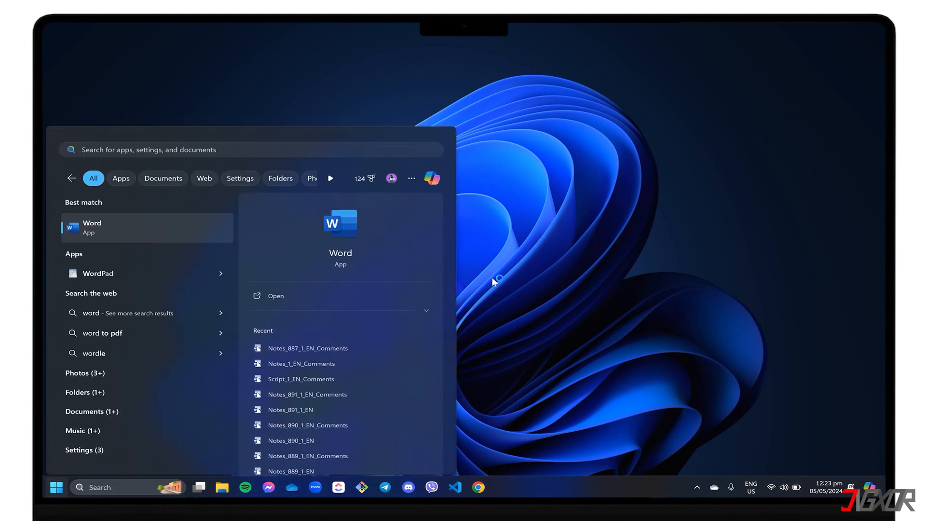
key(Return)
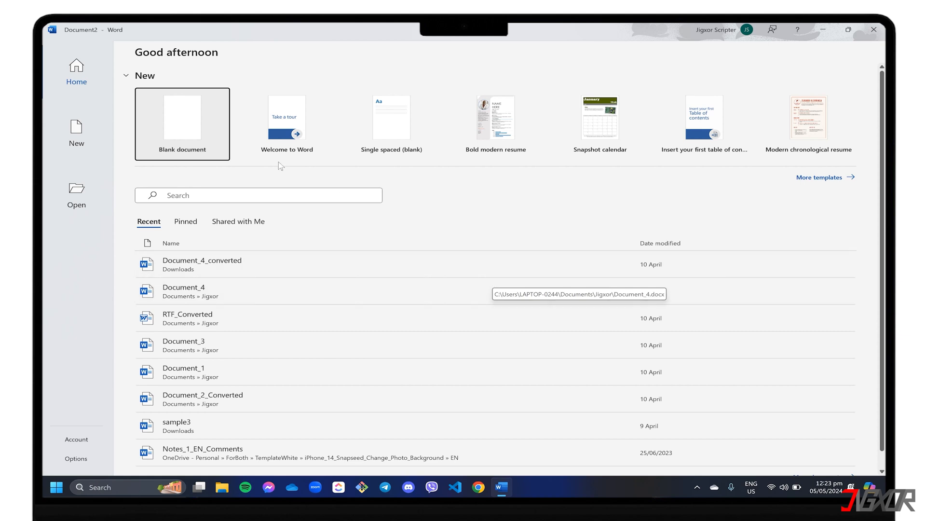
click(182, 124)
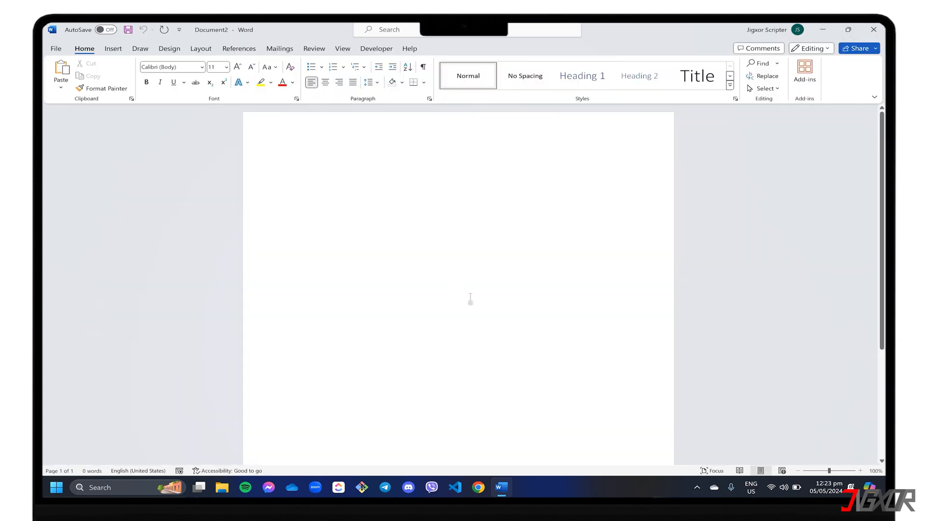
Add the text "TITLE HERE" to the header of the blank document.
double_click(321, 127)
text(TIT)
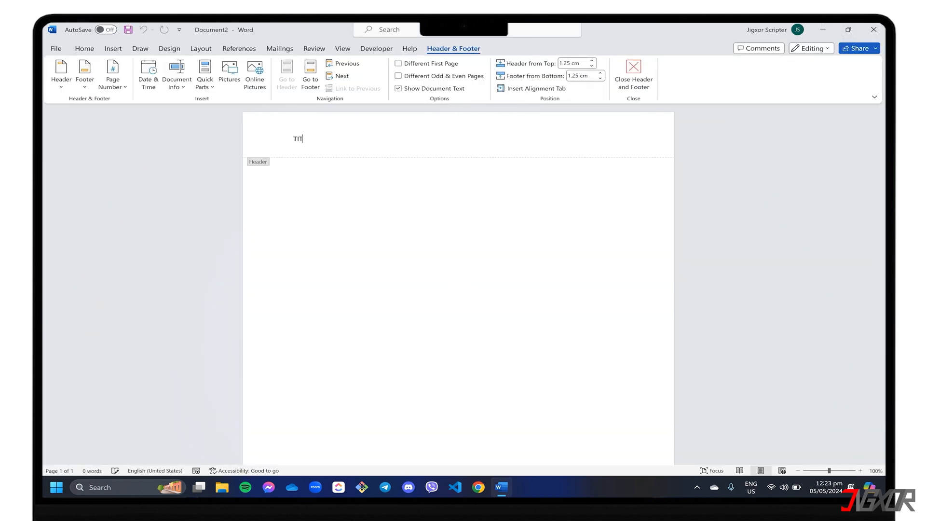
text(LE HERE)
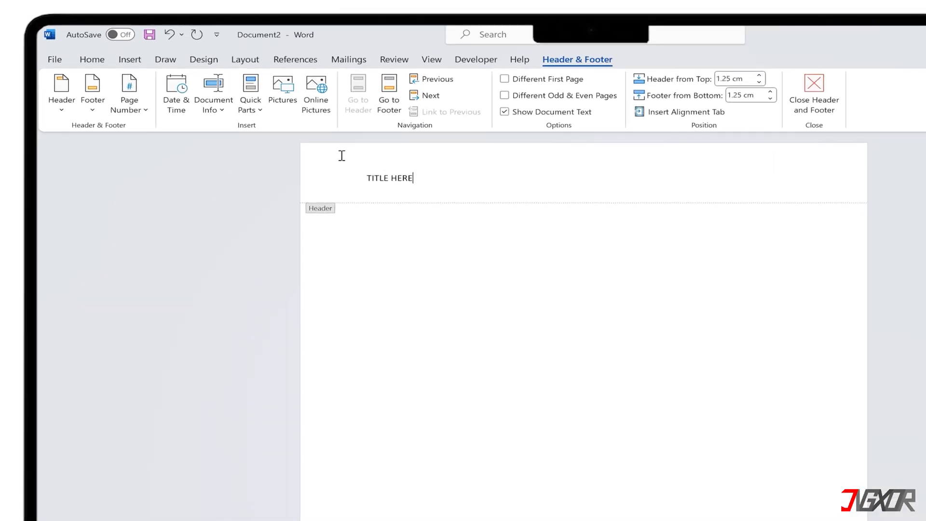
Search the online templates for "FORM" to start another new document.
click(56, 49)
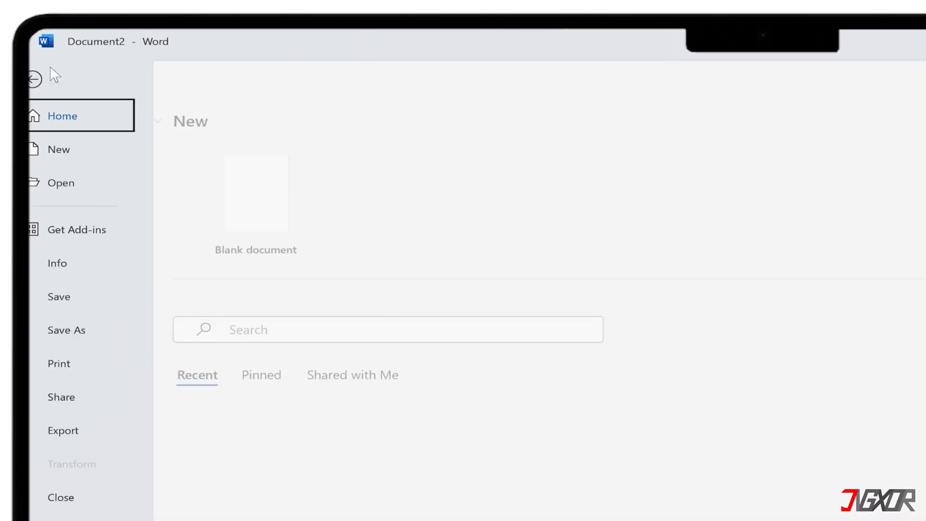
click(77, 151)
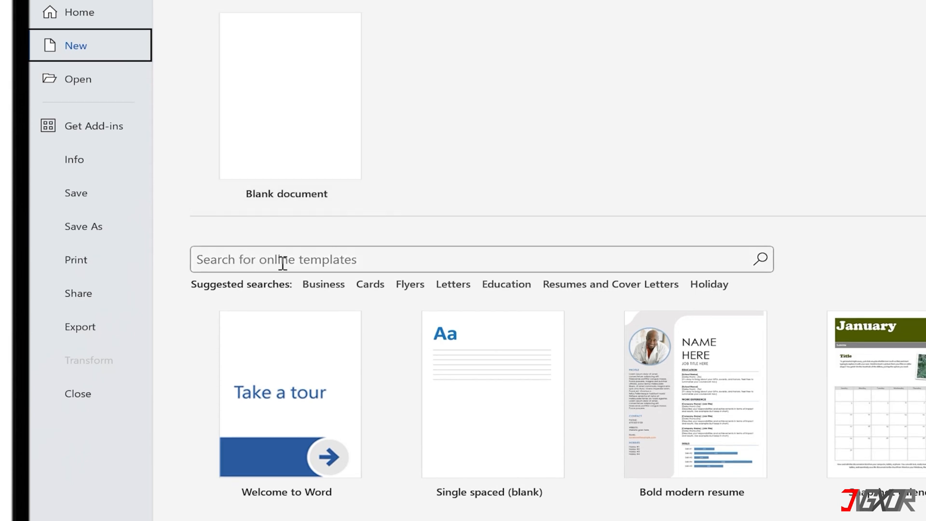
click(306, 269)
text(FORM)
key(Return)
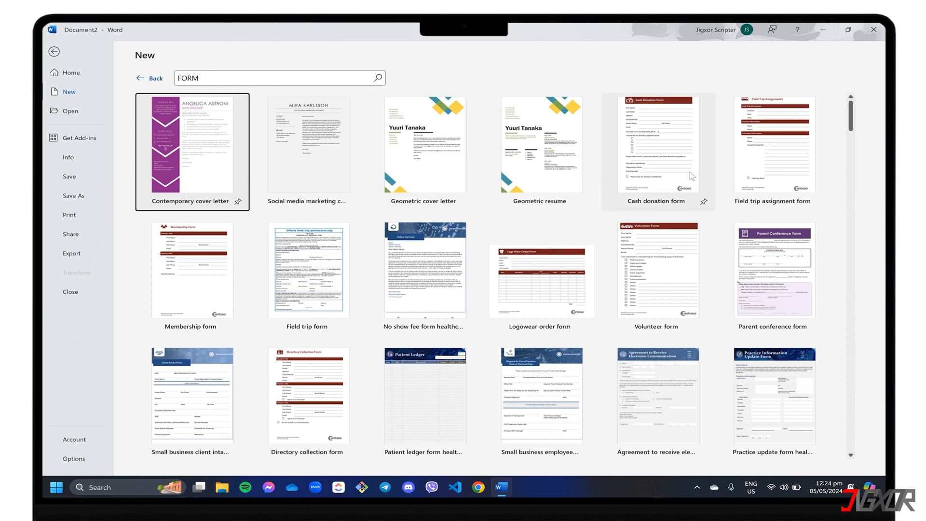
Create a new document from the Field trip assignment form template.
scroll(637, 403, down, 2)
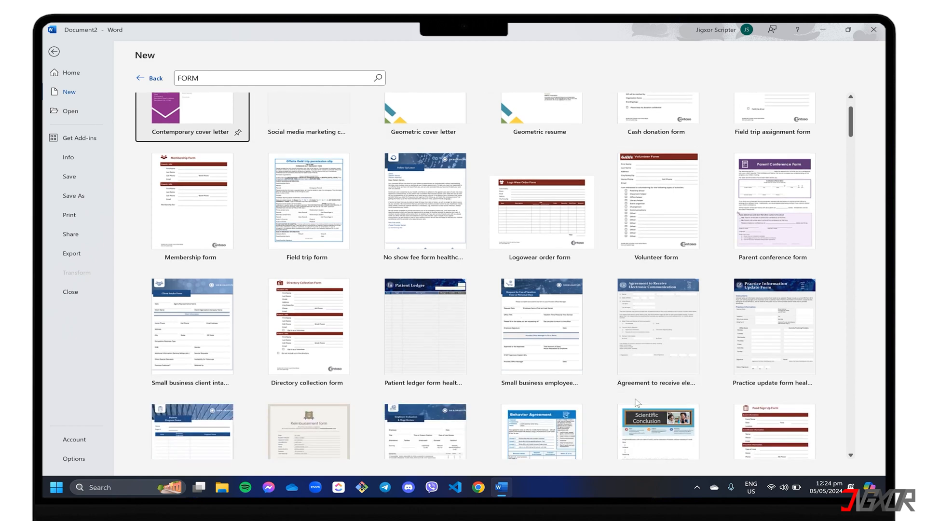
scroll(637, 403, up, 2)
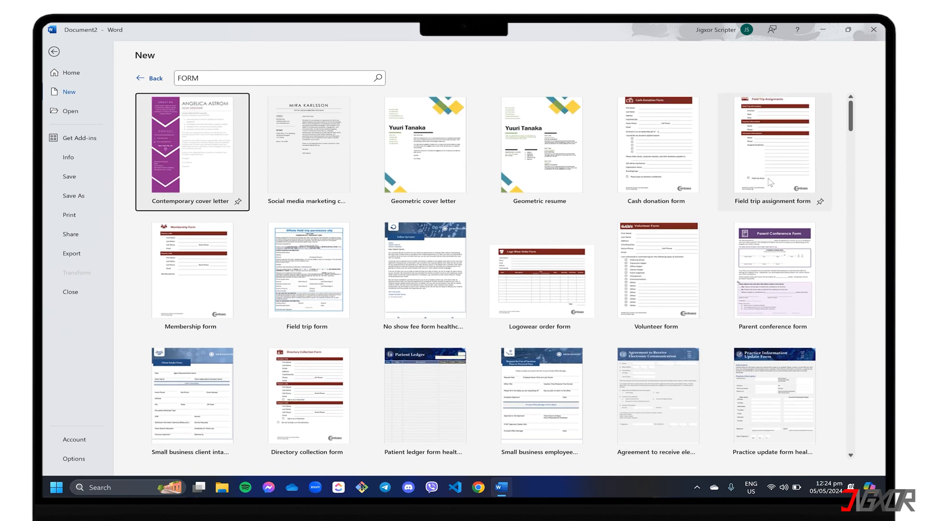
click(772, 160)
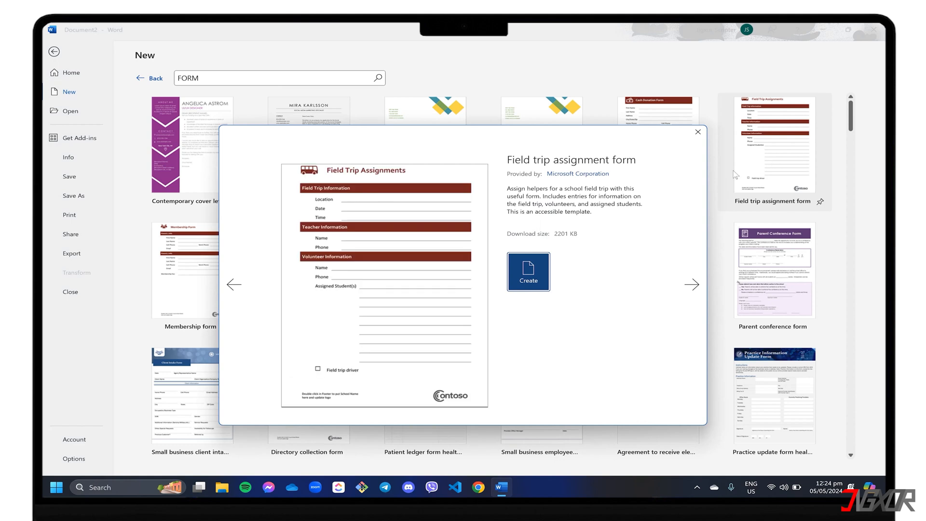
click(529, 281)
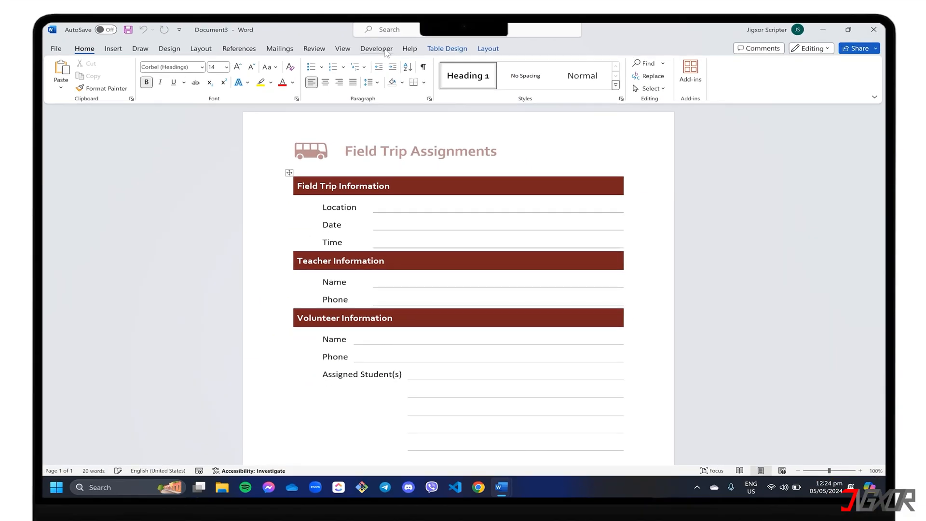
Make sure Developer is enabled among the main tabs in the ribbon customization options.
right_click(743, 73)
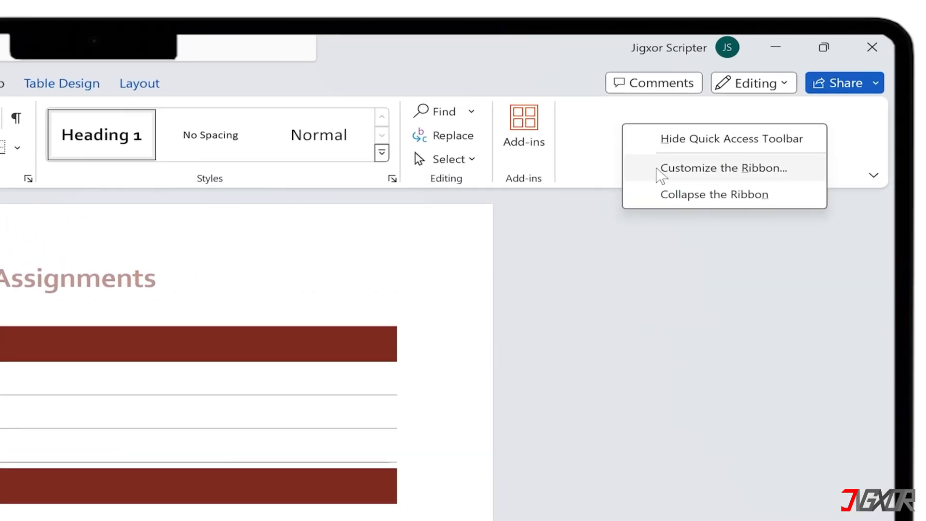
click(660, 173)
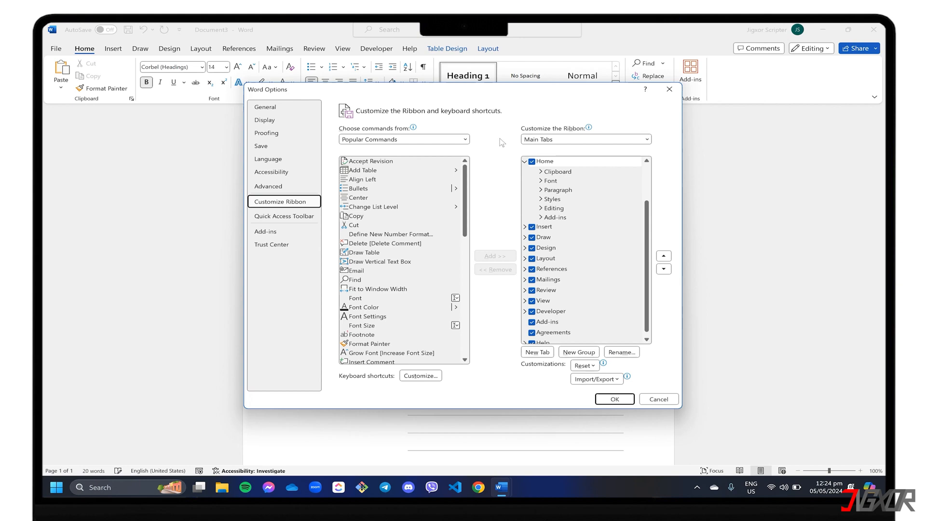
click(537, 312)
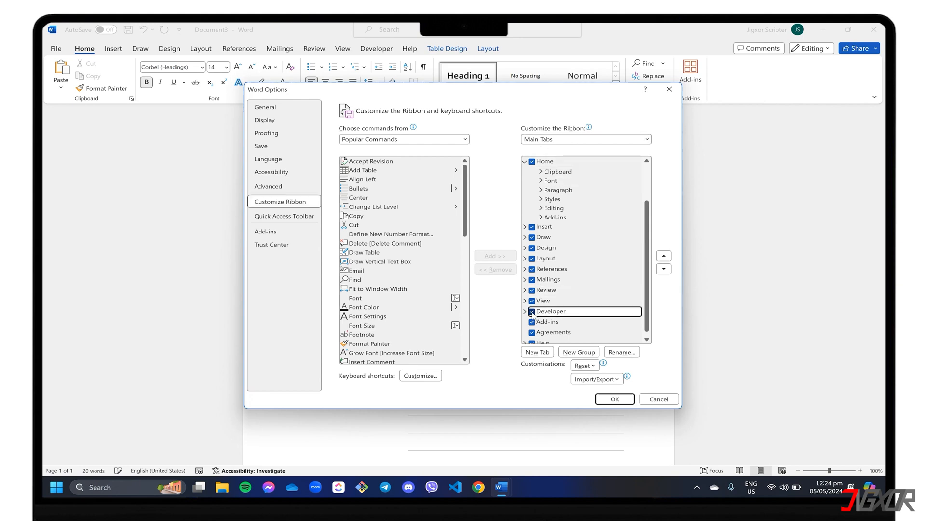
click(611, 399)
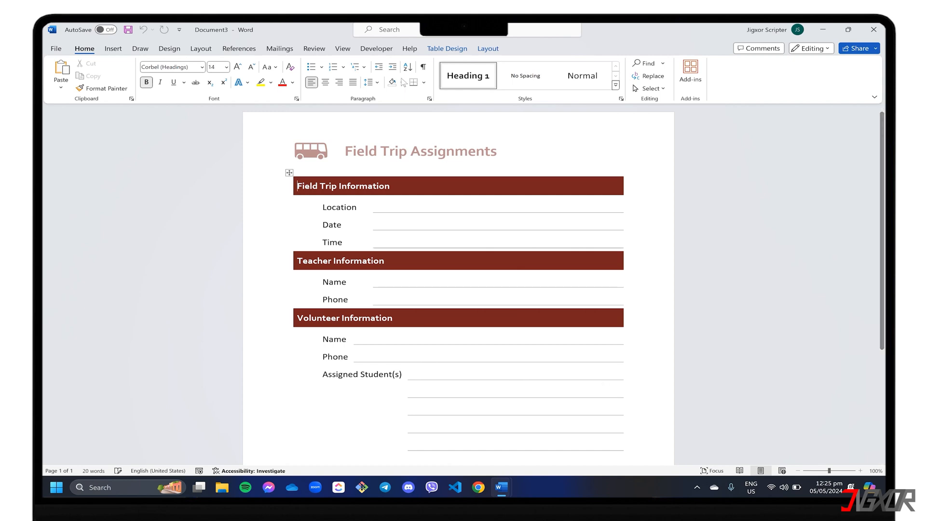
Insert a rich text content control in the Location field and enter the trip's city, state and postal code.
click(377, 49)
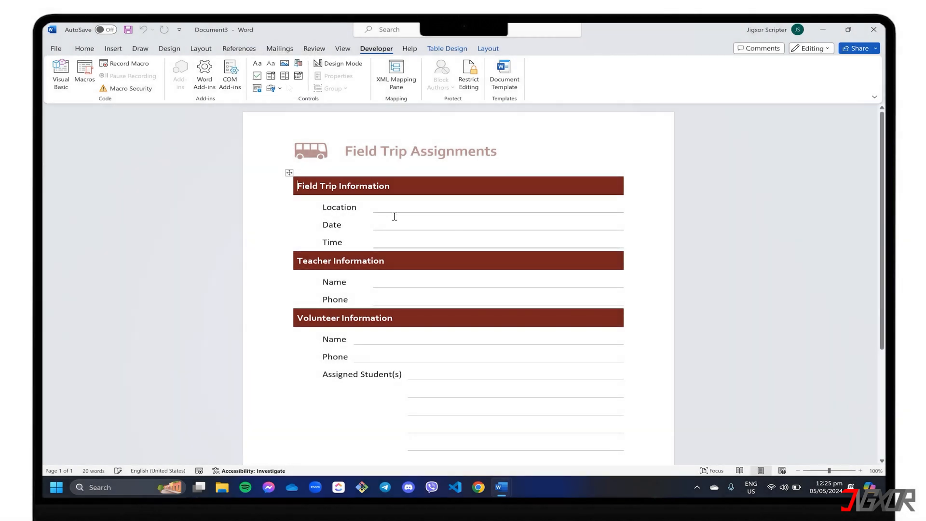
click(388, 205)
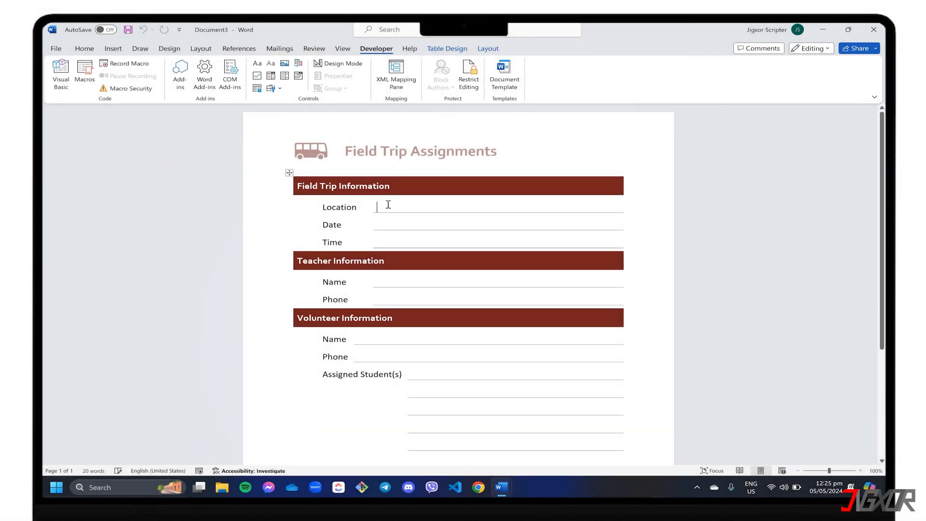
click(258, 65)
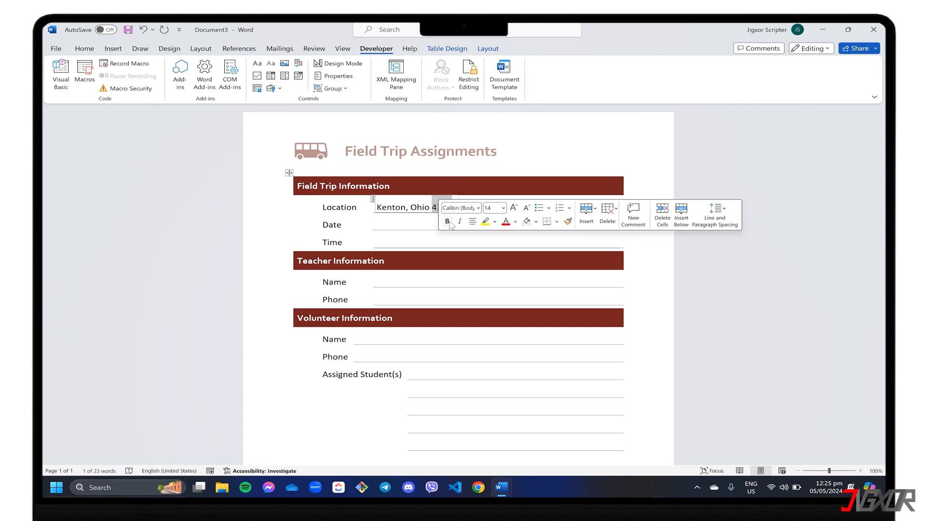
Format the postal code in the Location field as bold green text.
click(514, 221)
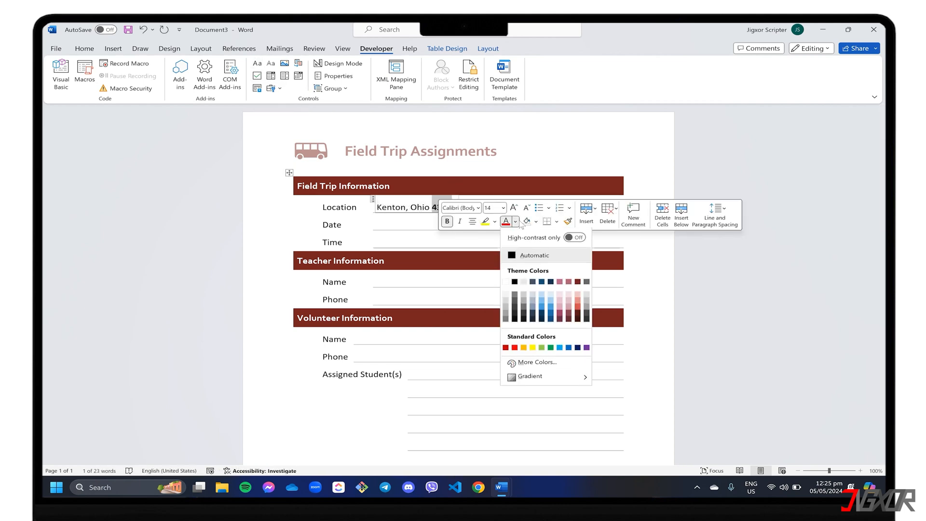
click(552, 348)
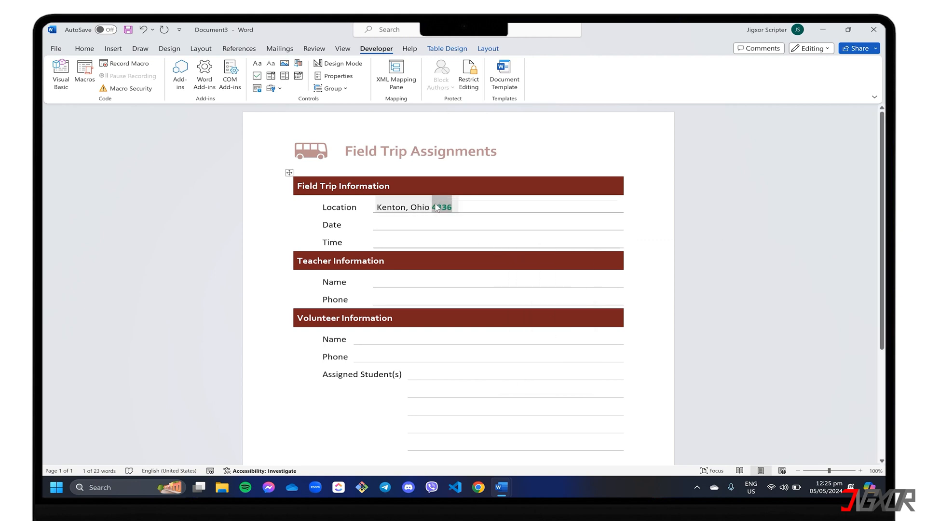
click(437, 206)
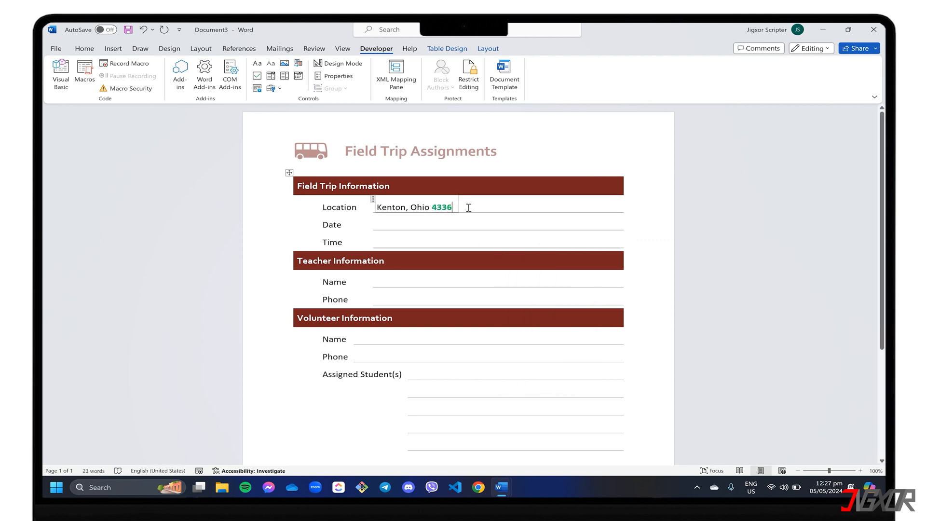
Insert a plain text content control in the teacher's Name field, giving it the title "Mr./Ms." and a different color.
click(377, 283)
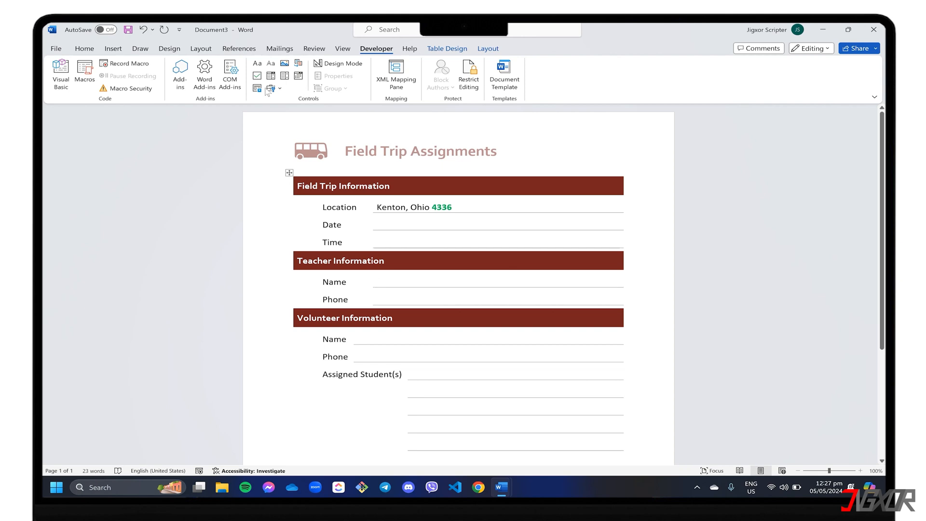
click(271, 64)
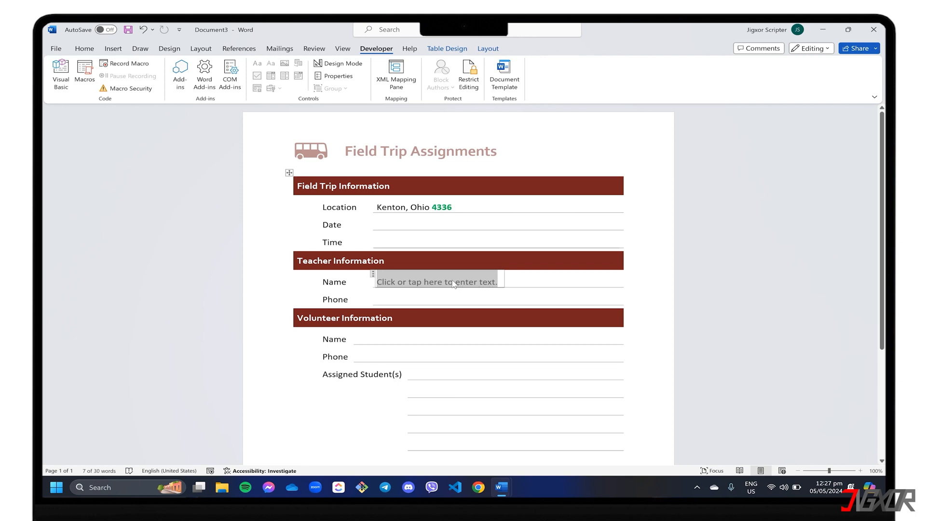
click(339, 76)
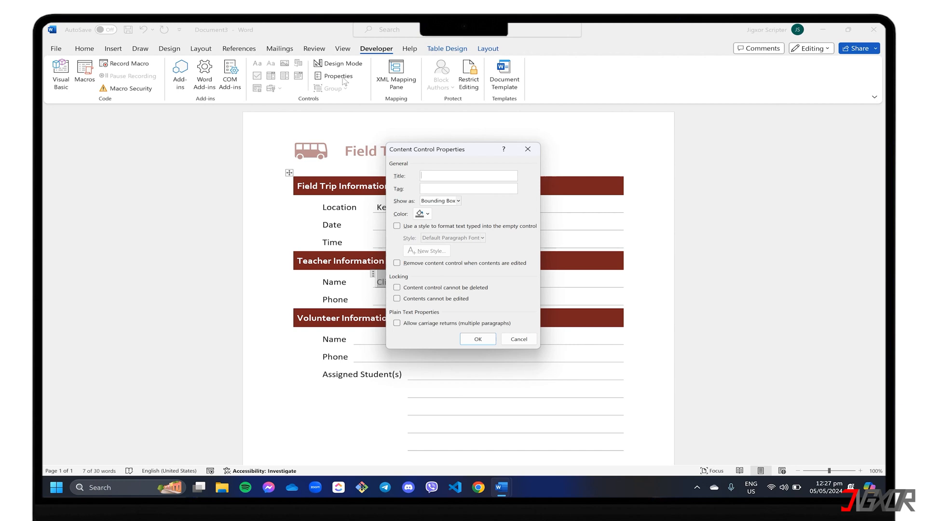
text(Mr./Ms.)
click(423, 214)
click(445, 282)
click(478, 339)
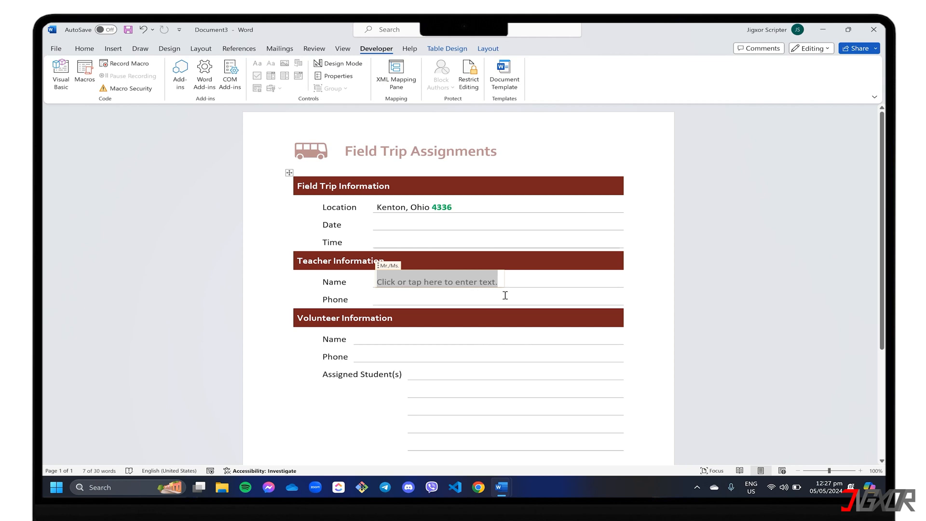
Insert a drop-down list content control in the Assigned Student(s) field and open its properties.
click(420, 375)
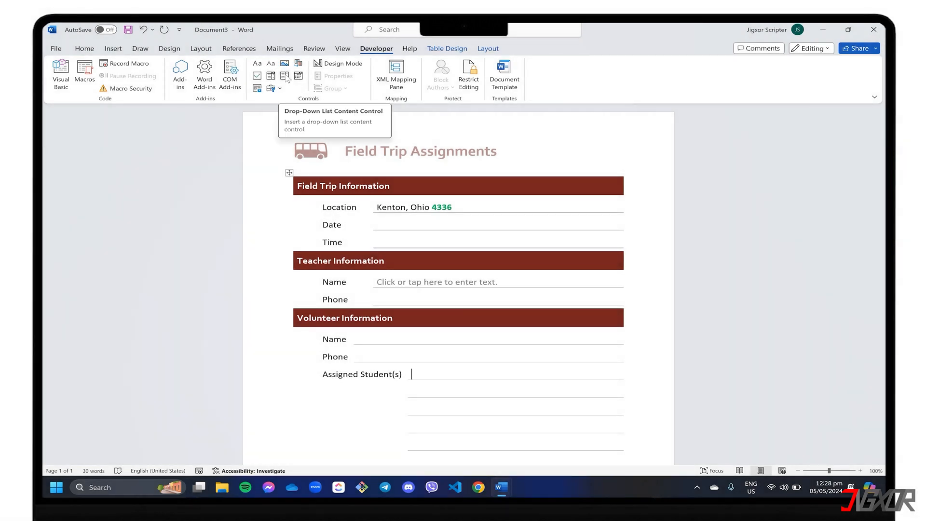
click(285, 76)
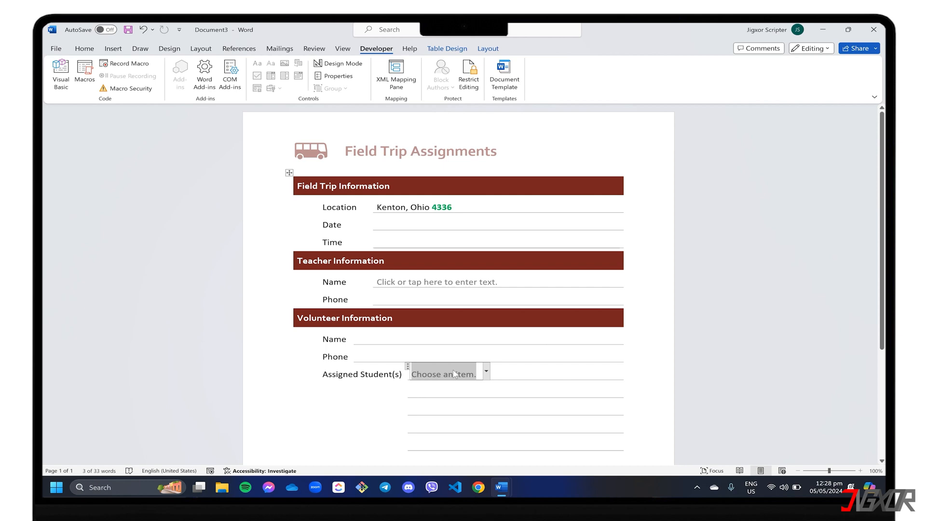
click(343, 78)
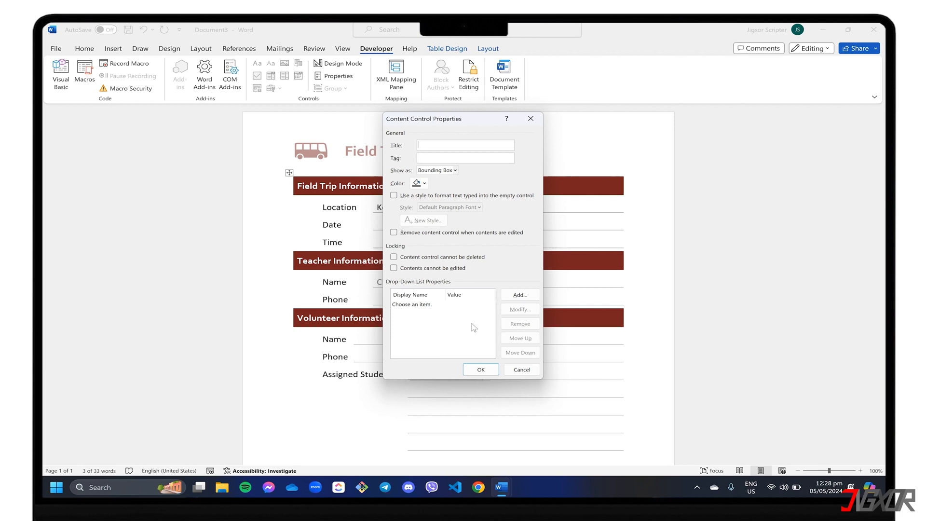
Add two students' full names as choices of the drop-down list and move the second student above the first.
click(513, 295)
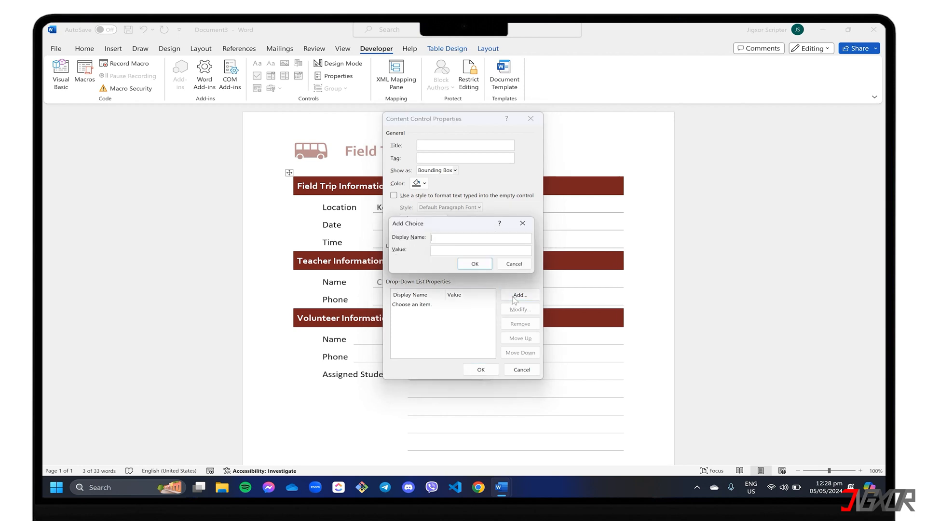
text(Helene)
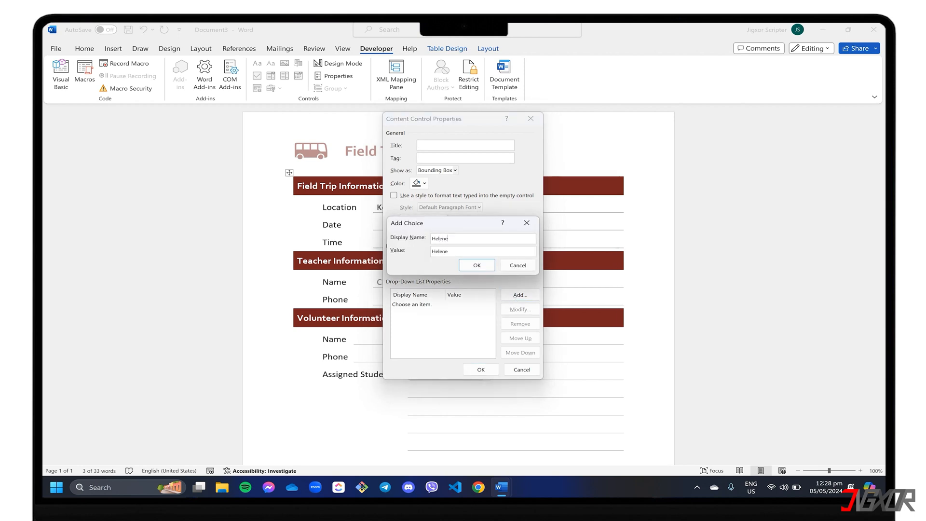
text( Hansen)
key(Return)
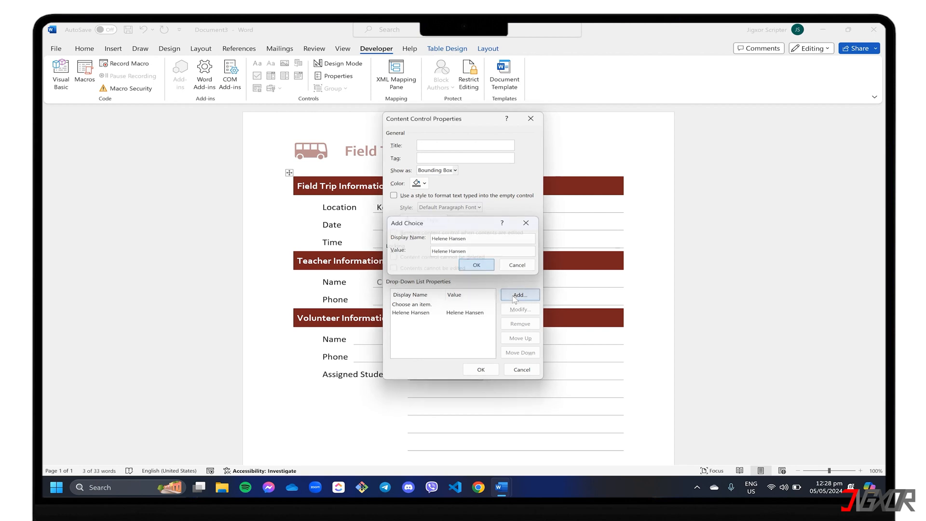
click(514, 296)
text(Ruth Gibson)
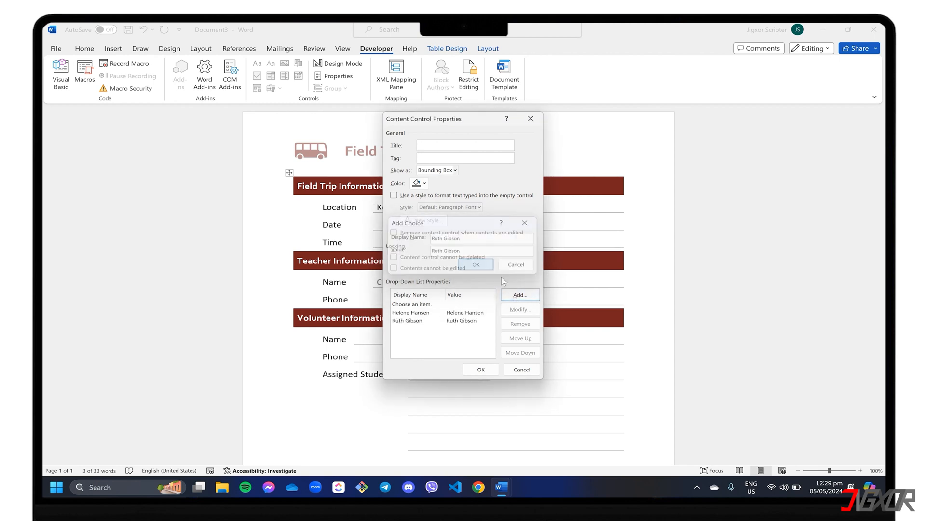
key(Return)
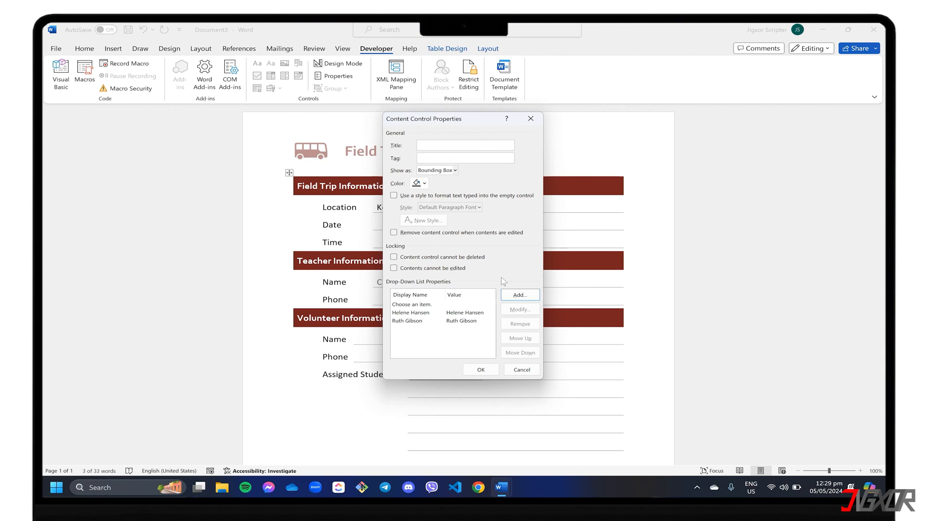
click(415, 322)
click(520, 339)
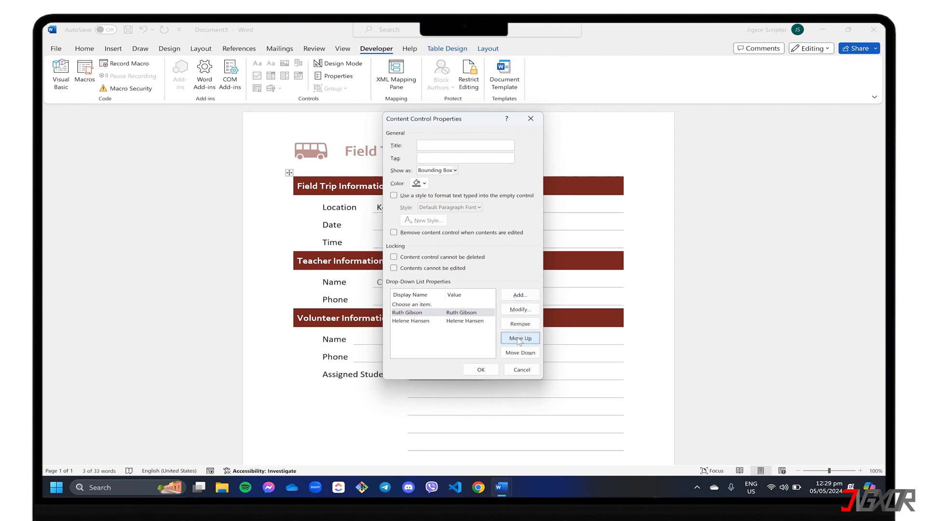
Move the selected student below the other in the drop-down choices, apply the properties, and choose that student in the Assigned Student(s) field.
click(520, 354)
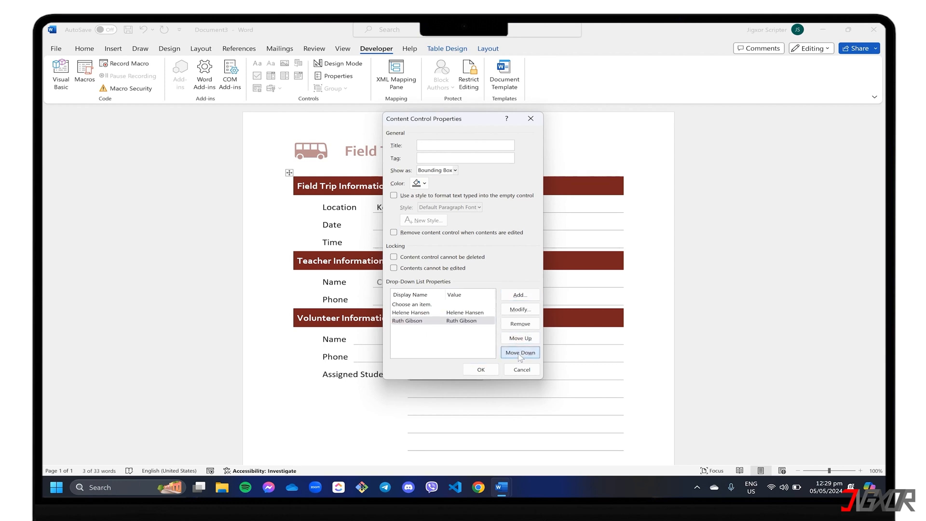
click(491, 369)
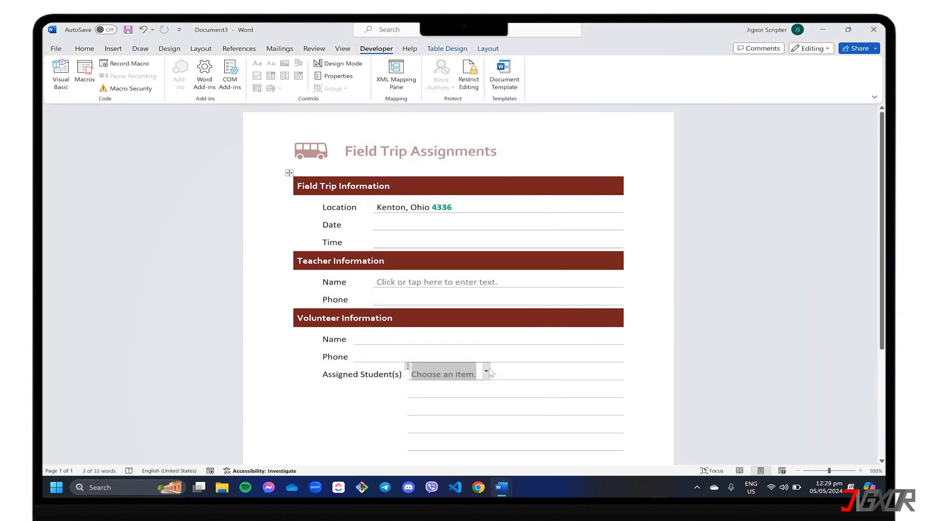
click(486, 370)
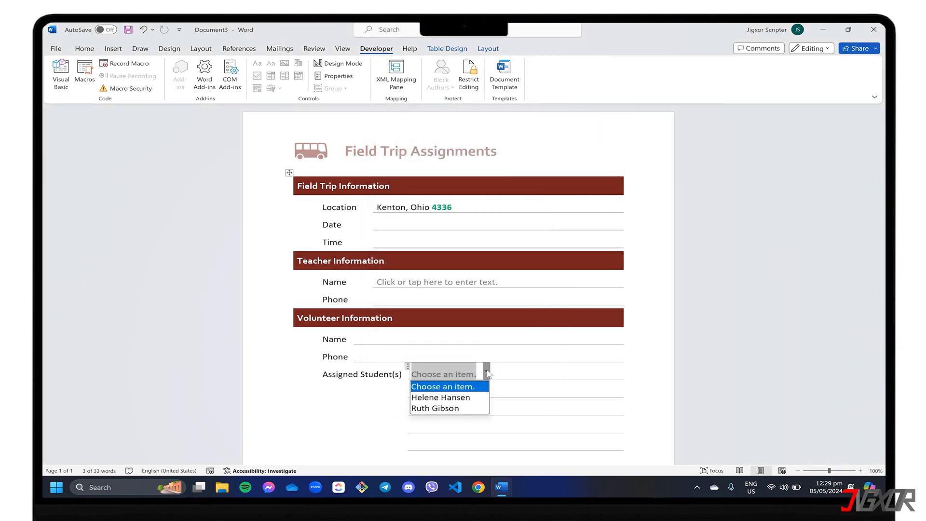
click(455, 407)
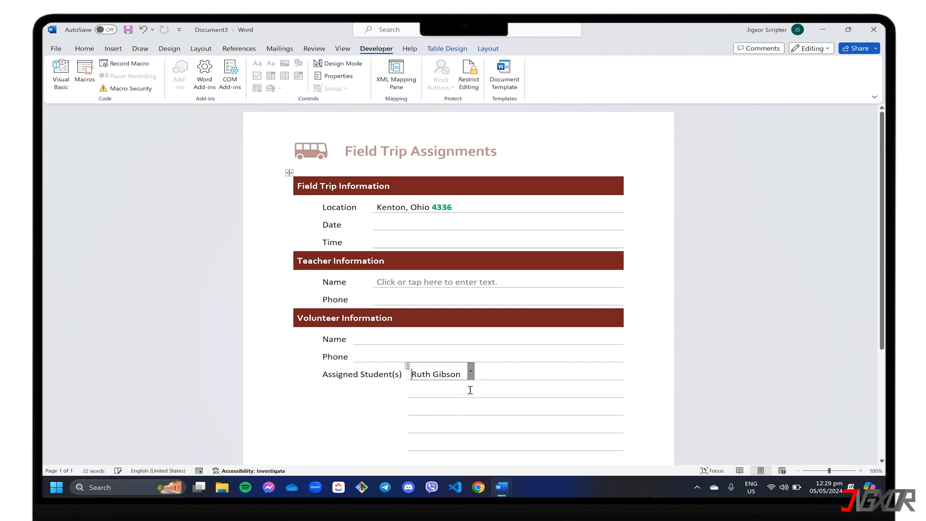
Enter AM and PM in the Time field and insert a check box content control before each one.
click(388, 242)
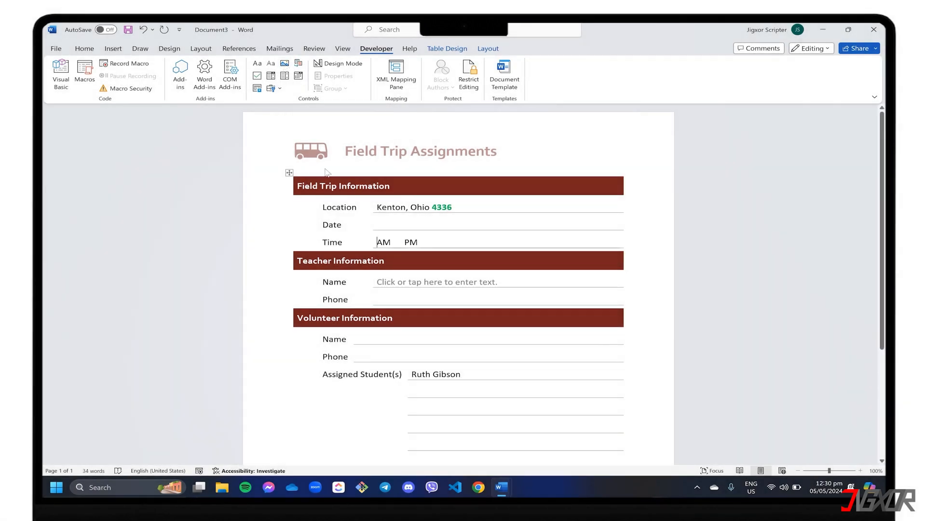
click(257, 76)
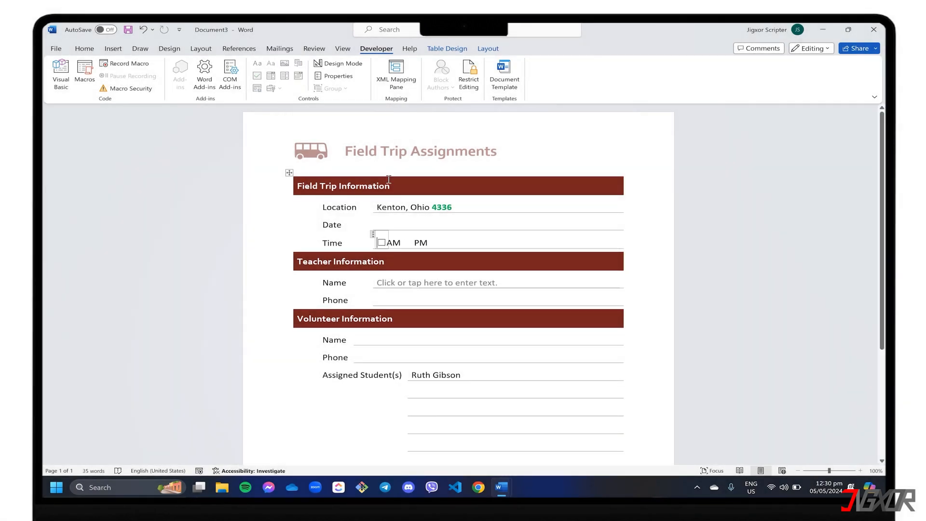
click(414, 244)
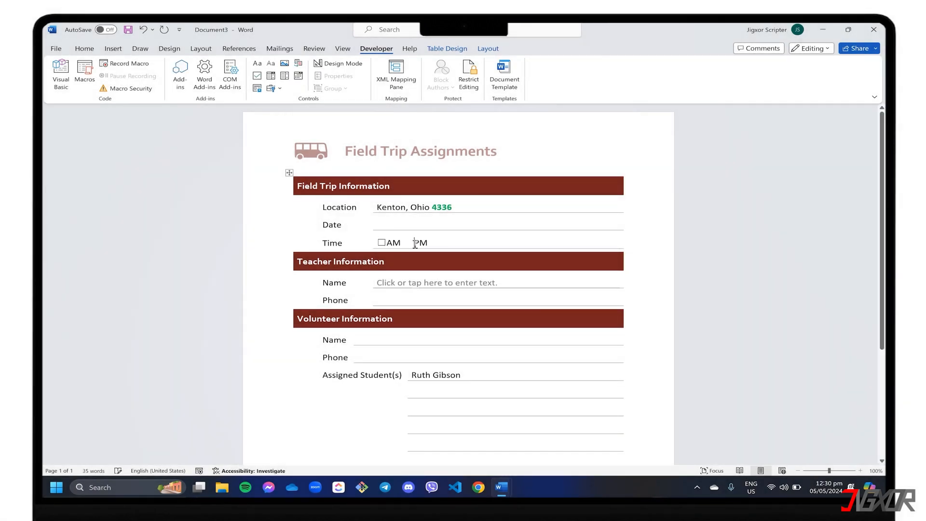
click(257, 76)
Insert a date picker content control in the Date field and set its display format to d MMMM yyyy.
click(299, 77)
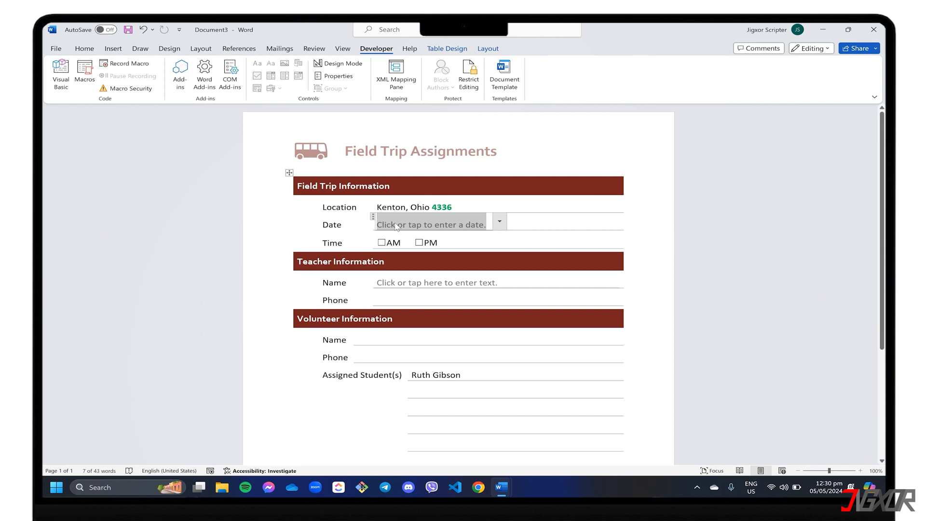
click(499, 222)
click(499, 222)
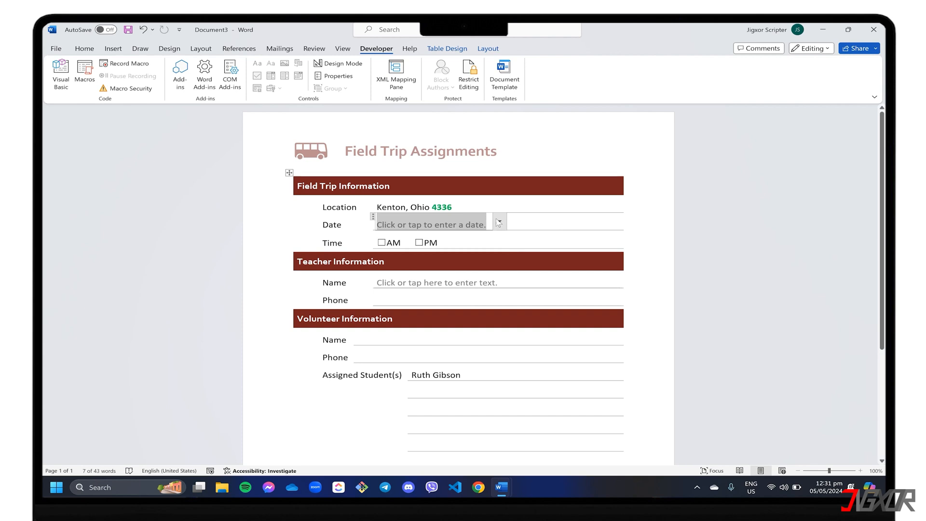
click(342, 81)
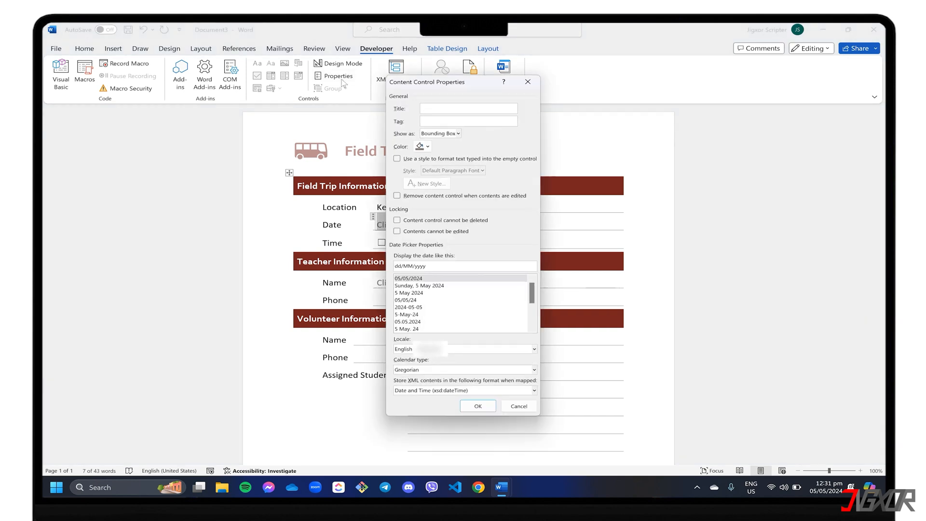
scroll(416, 289, down, 3)
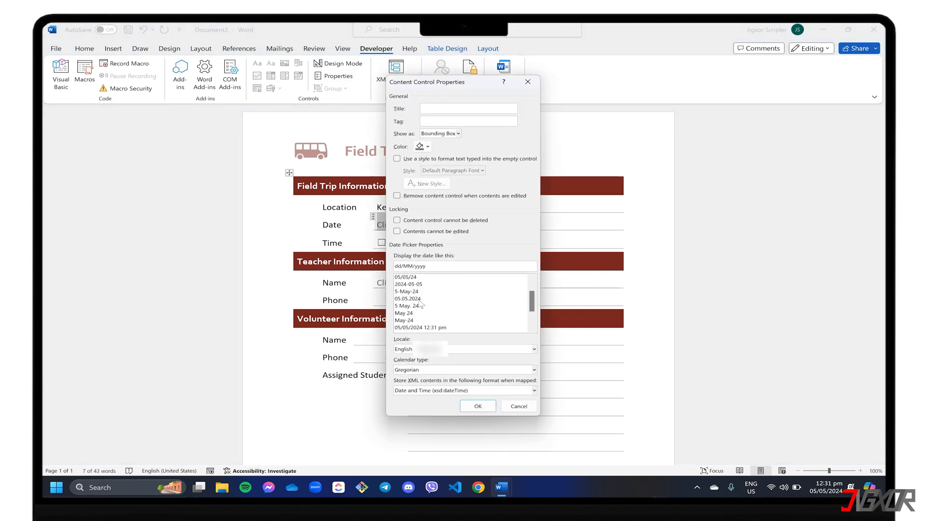
scroll(412, 289, up, 2)
click(410, 282)
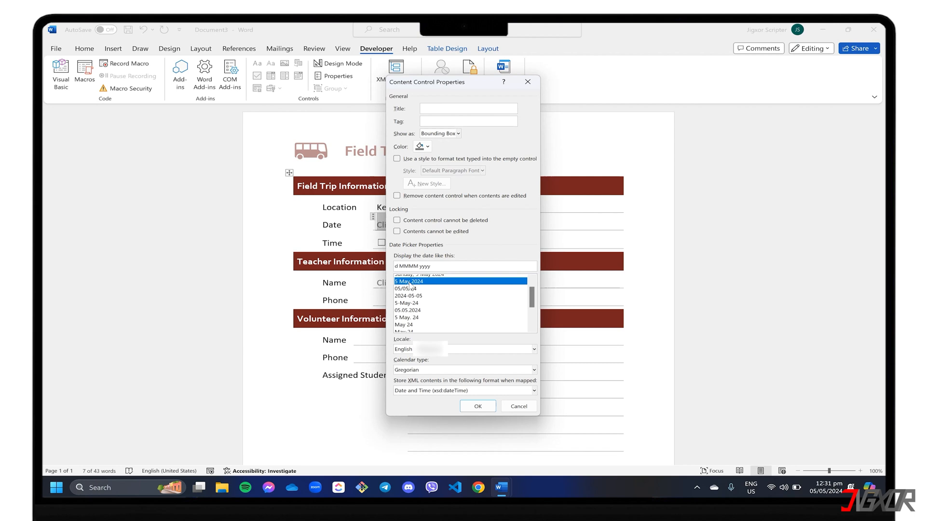
click(478, 406)
Choose 24 May 2024 as the trip date in the Date field's calendar.
click(500, 222)
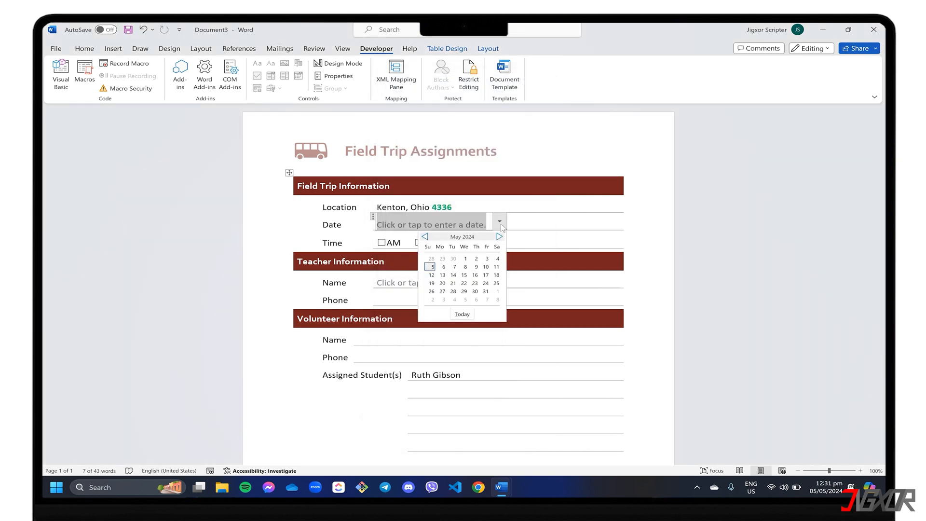
click(486, 283)
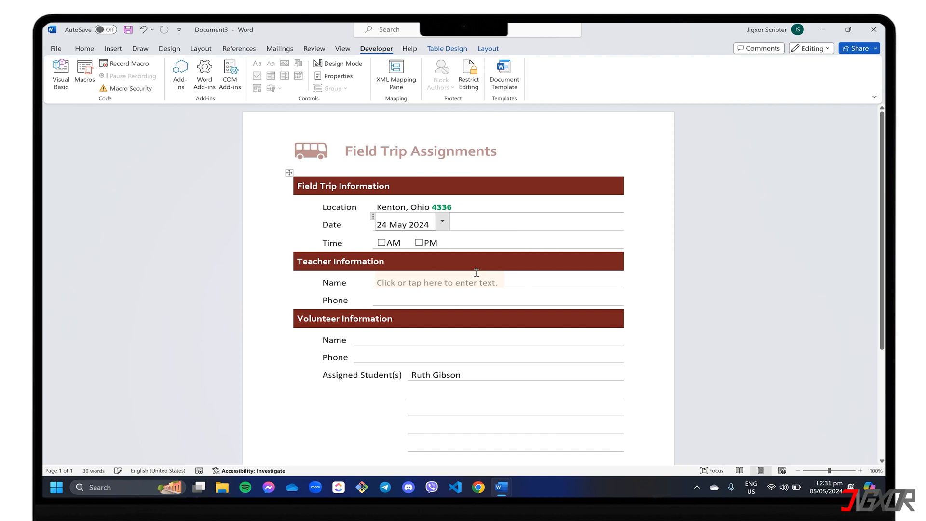
click(395, 337)
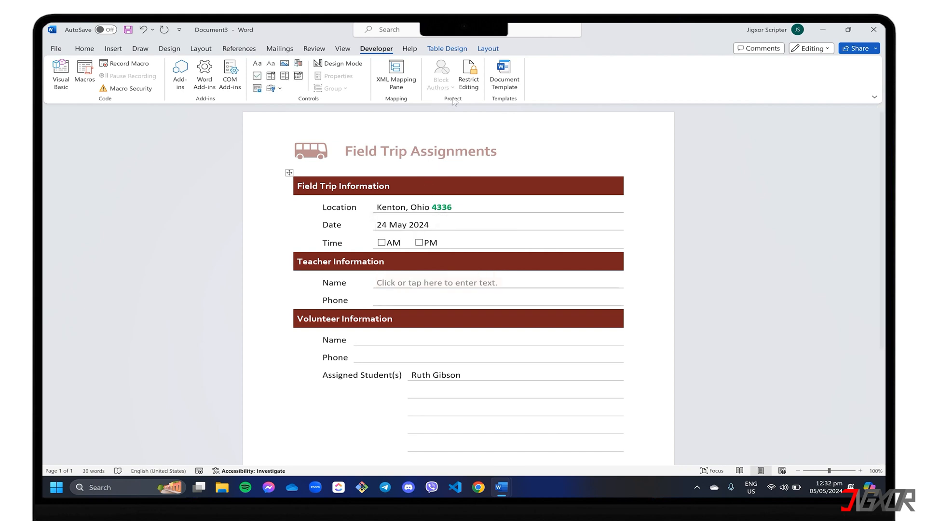
Restrict editing of the document to filling in forms and start enforcing the protection without a password.
click(469, 76)
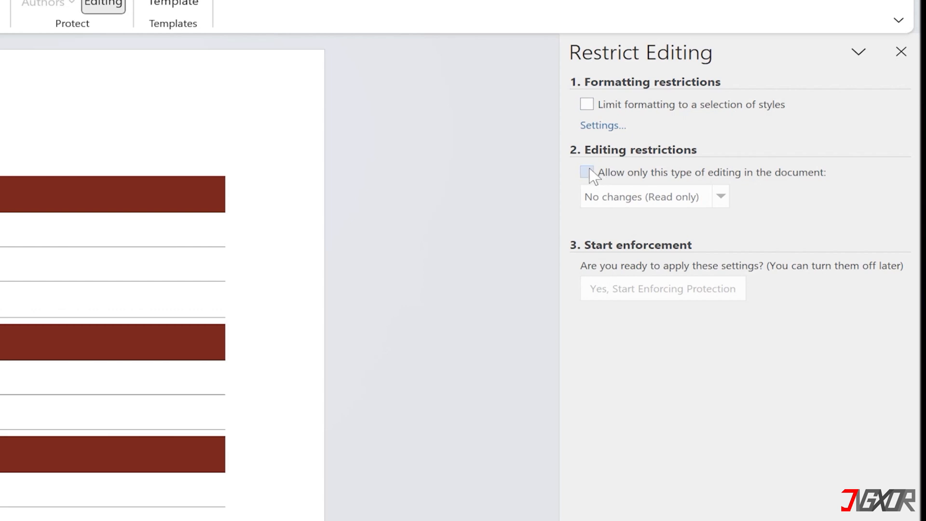
click(588, 173)
click(623, 198)
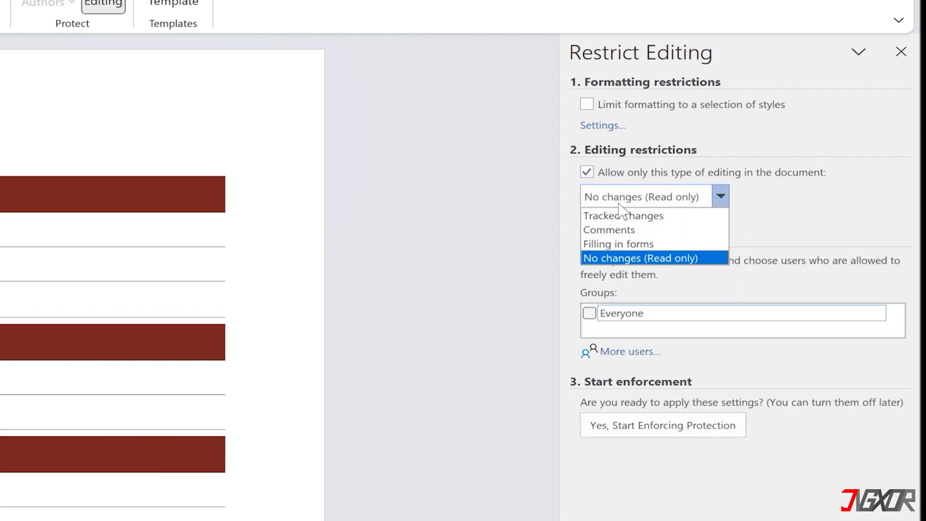
click(618, 244)
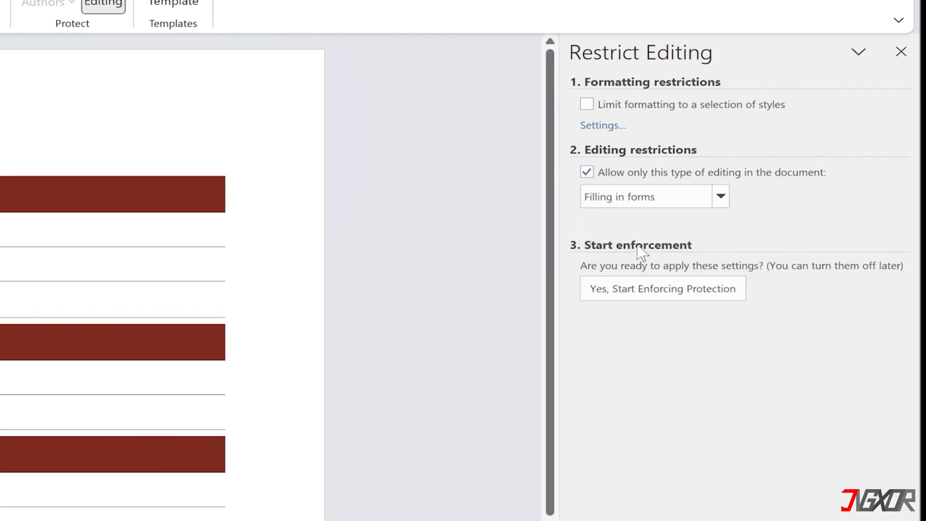
click(661, 289)
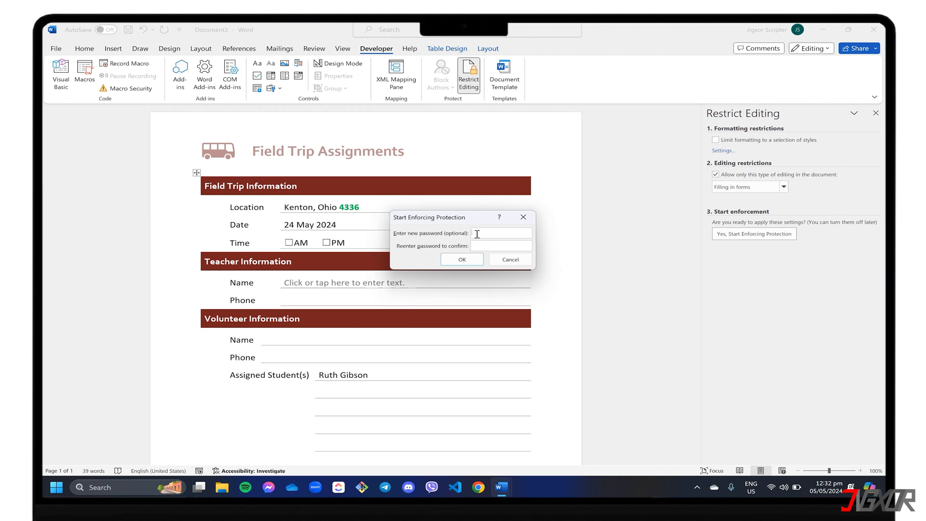
click(462, 260)
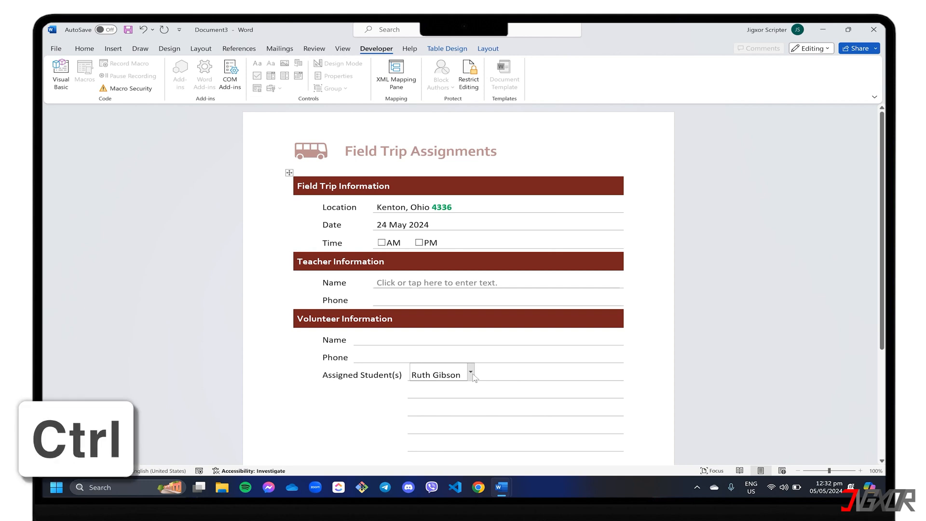
Save the form as Field Trip Information in the OneDrive Documents folder and print it to a PDF named Field-Trip-Form in the Forms folder.
key(ctrl+s)
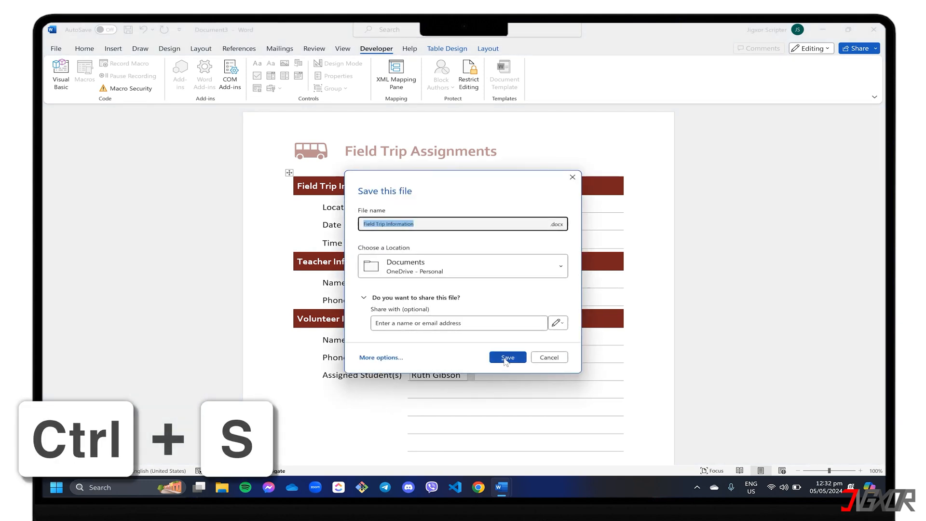
click(504, 358)
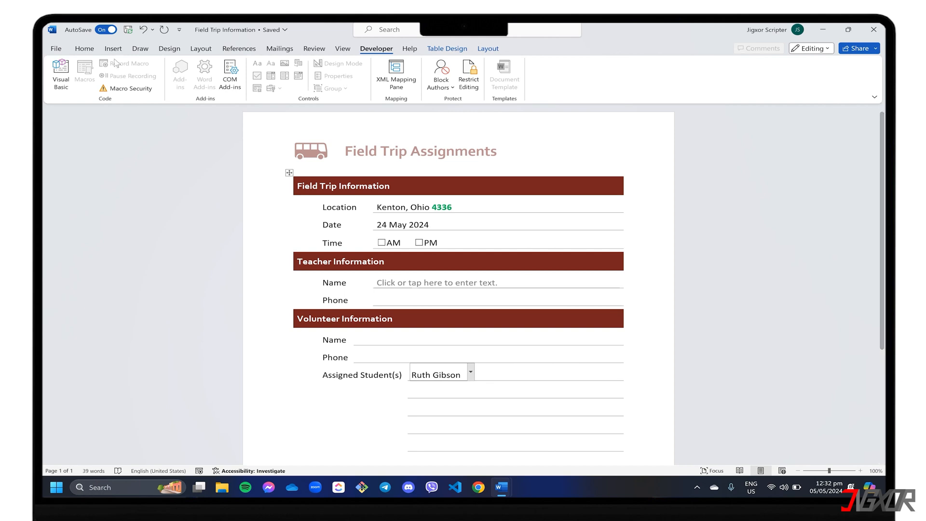
click(57, 49)
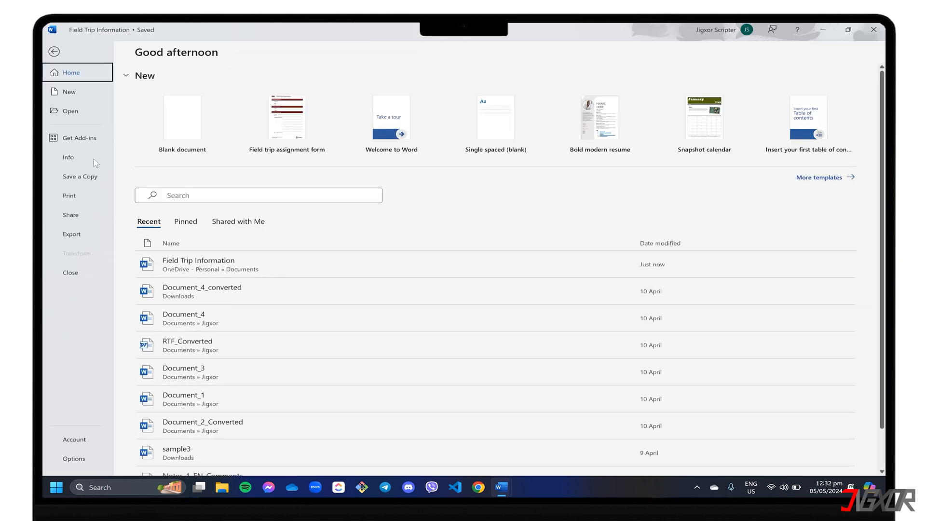
click(85, 194)
click(164, 91)
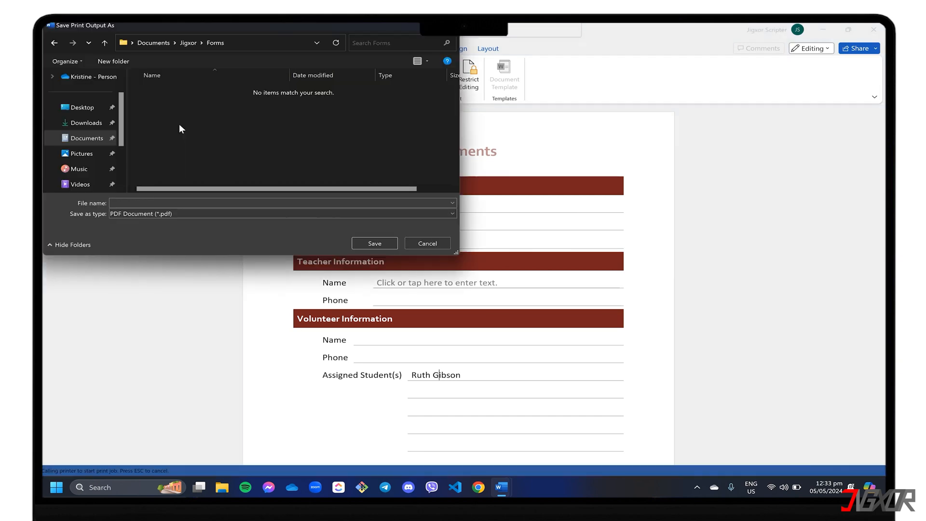
click(148, 205)
text(Field-Trip-Form)
click(375, 244)
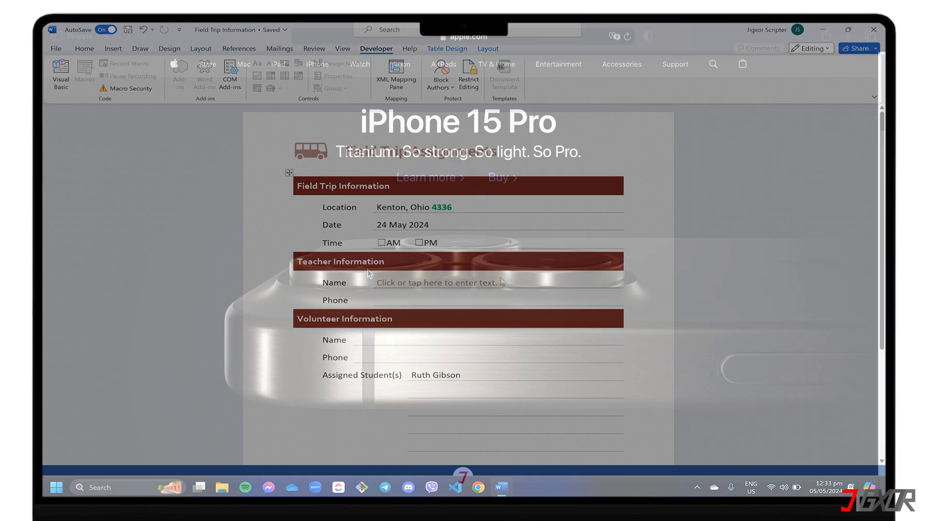
scroll(368, 270, down, 3)
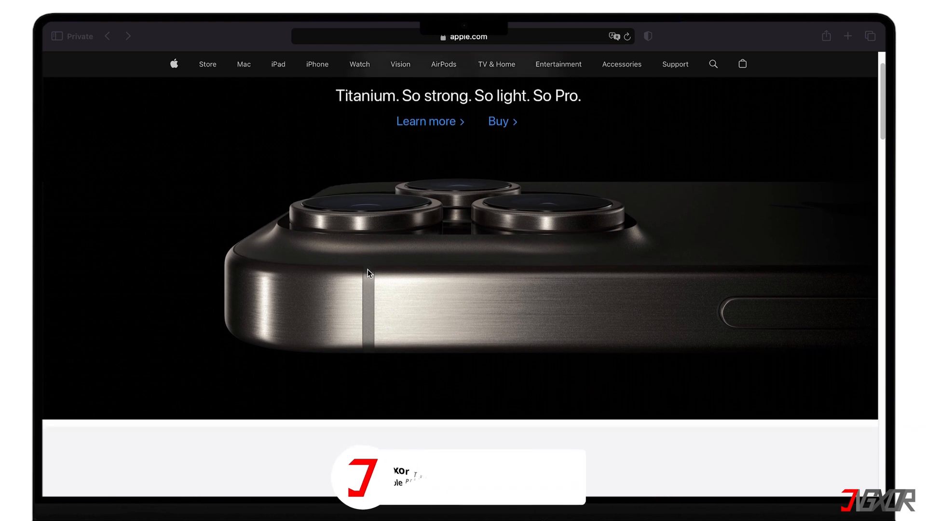
scroll(368, 273, down, 3)
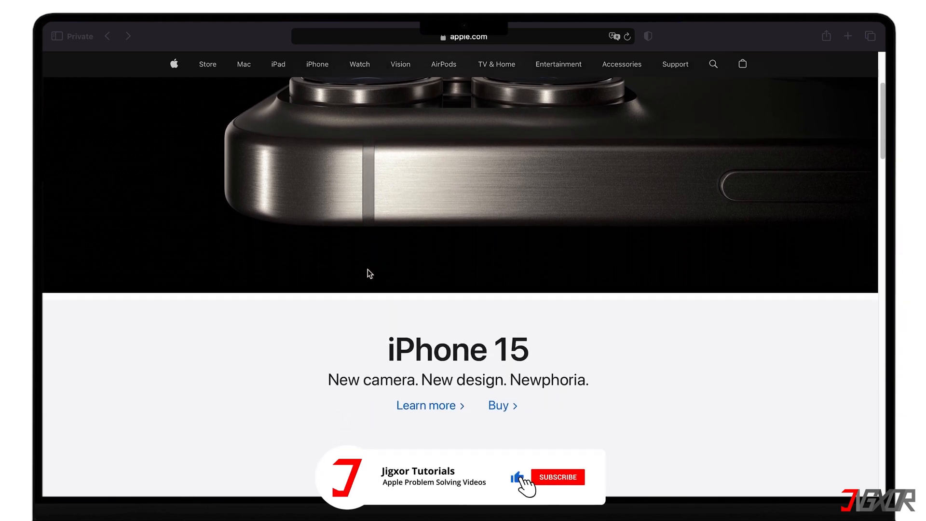
scroll(369, 273, down, 3)
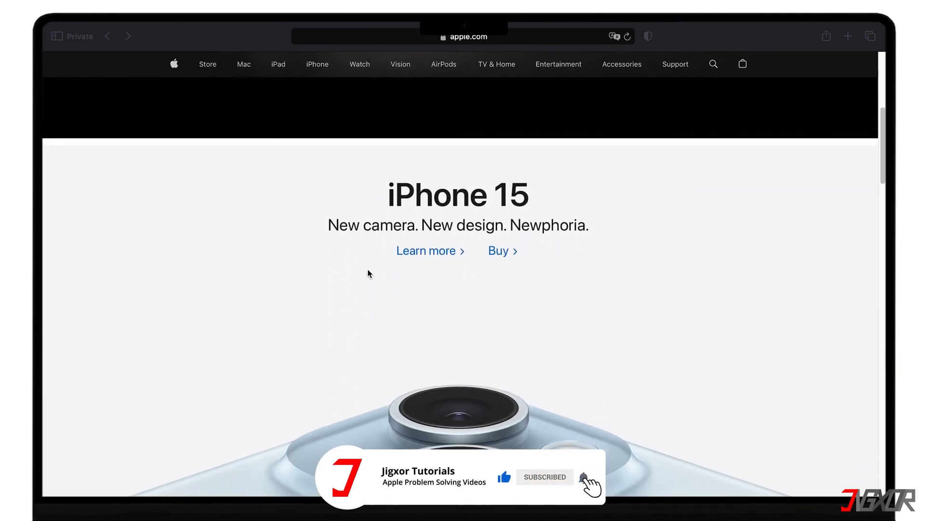